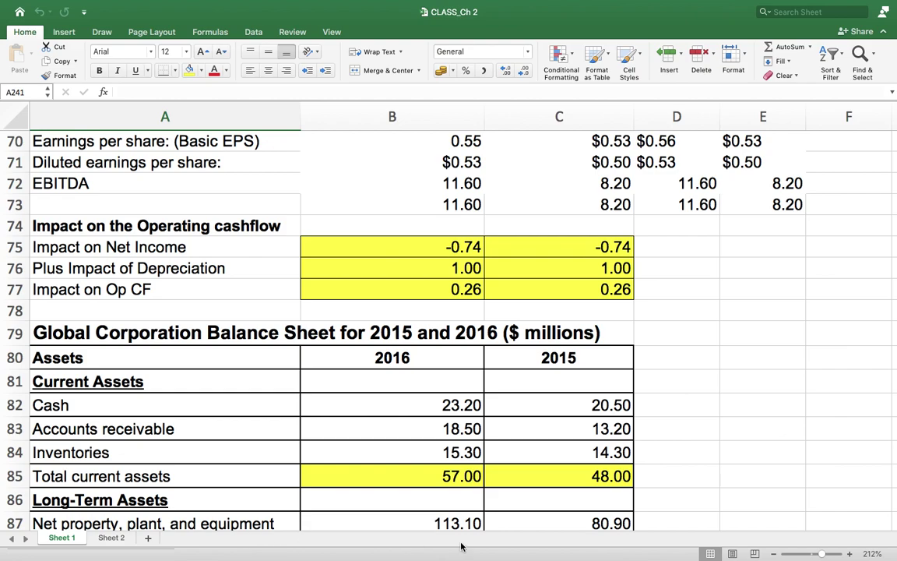
Step: Examine the current asset entries for 2016 and 2015 in the balance sheet, including the 2016 total current assets formula
scroll(784, 471, down, 5)
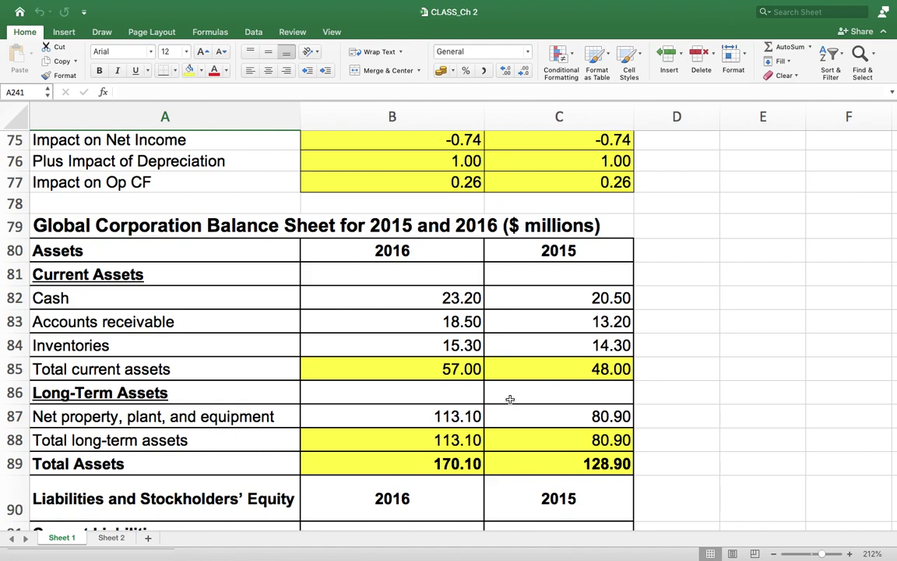
click(197, 297)
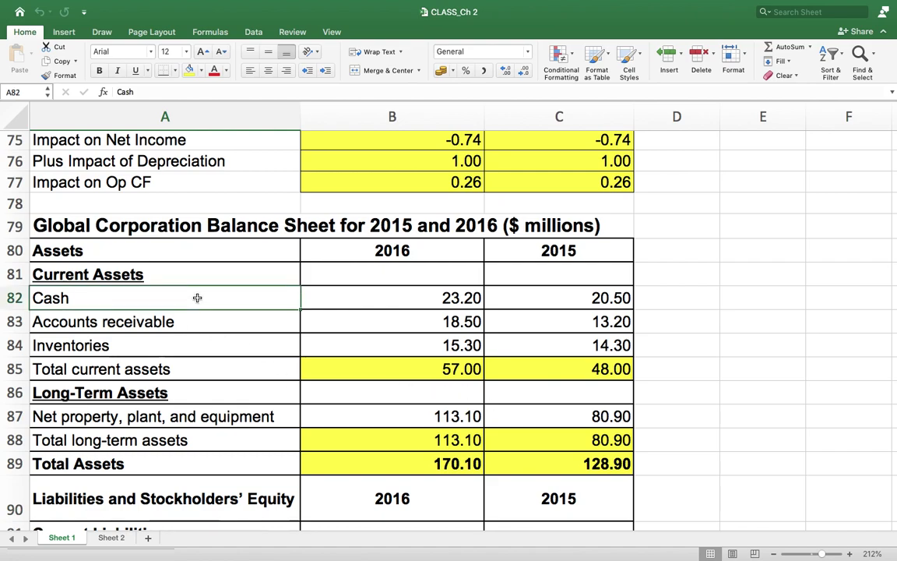
key(Tab)
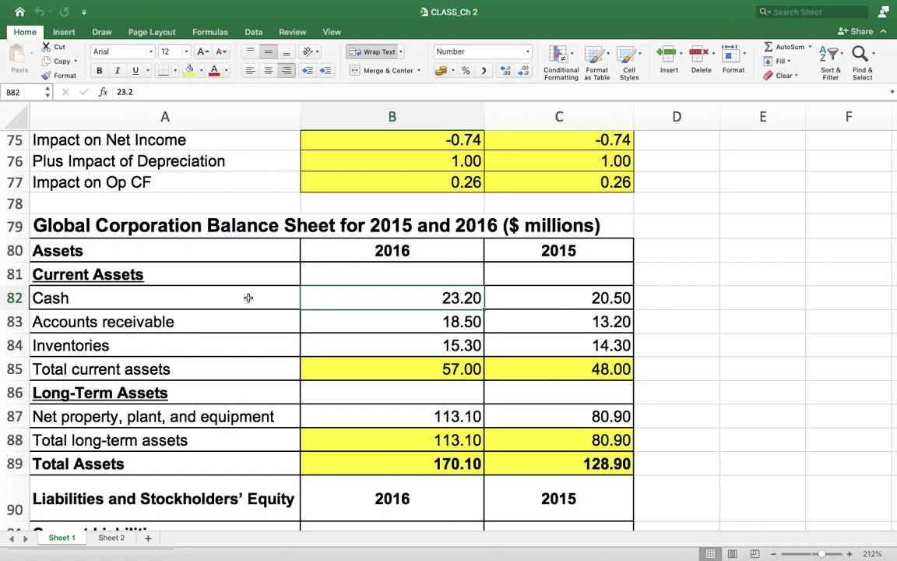
key(Tab)
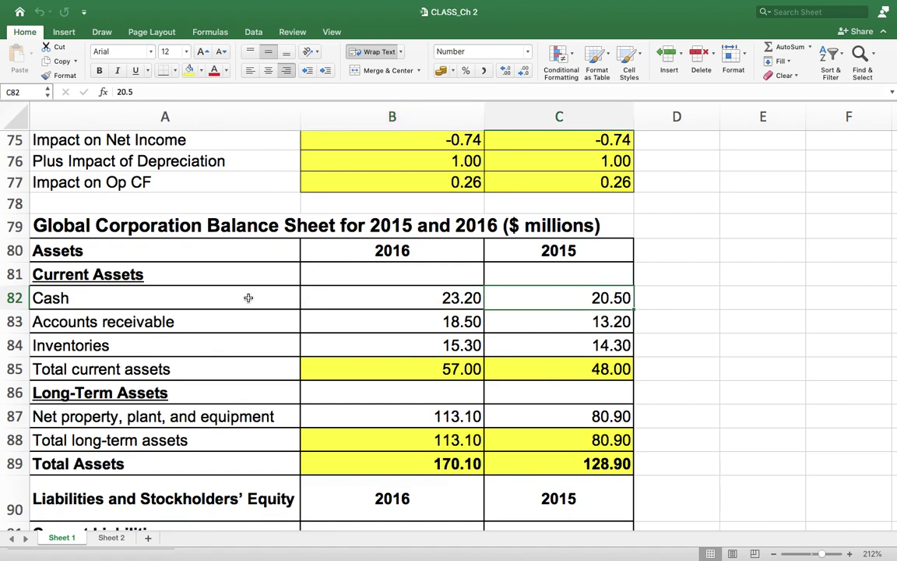
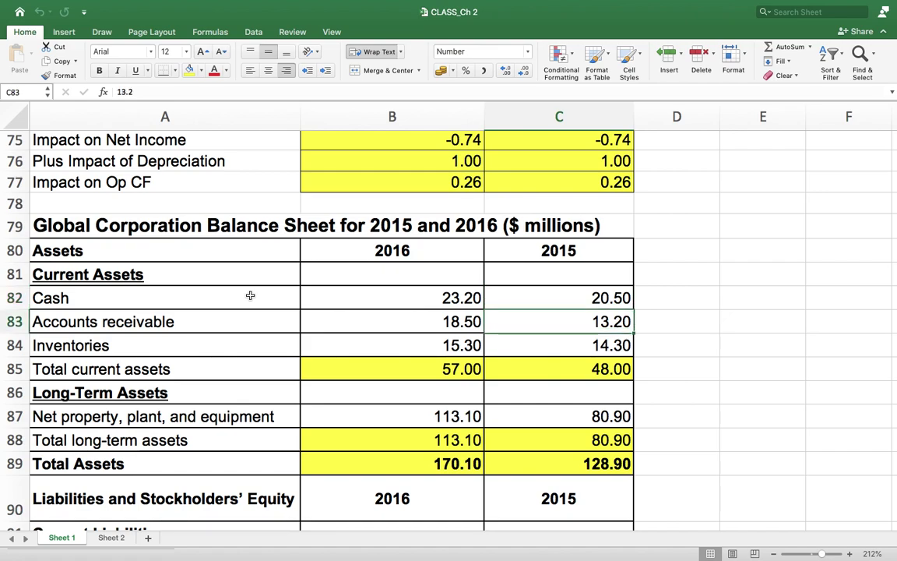
key(Left)
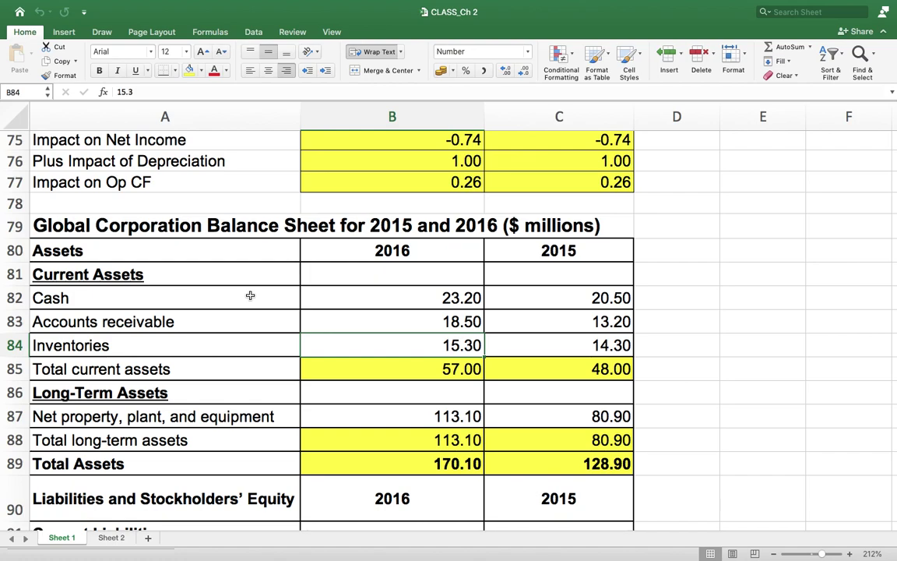
click(70, 369)
key(Right)
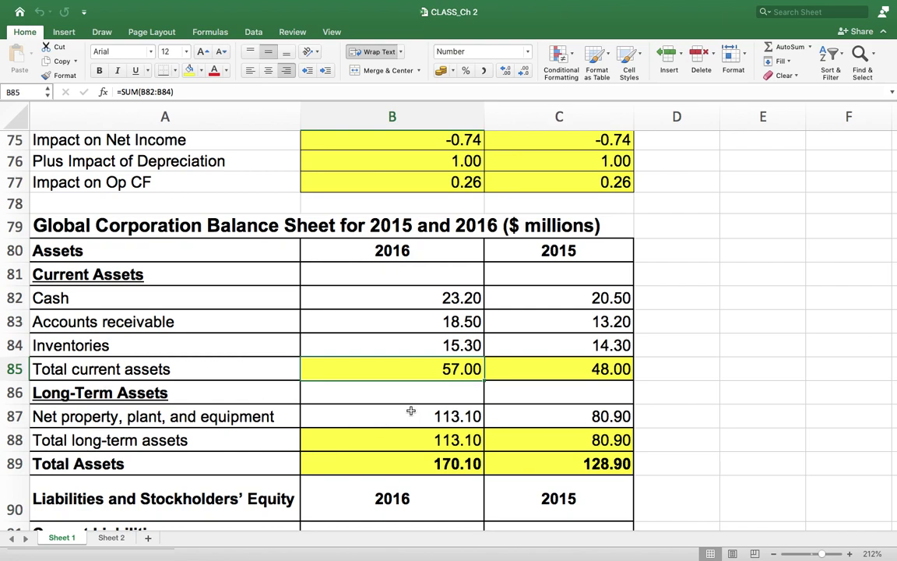
Step: Inspect the 2016 net property, plant, and equipment entry, the long-term assets total, and the total assets formulas for both years
scroll(435, 423, down, 1)
scroll(435, 422, down, 3)
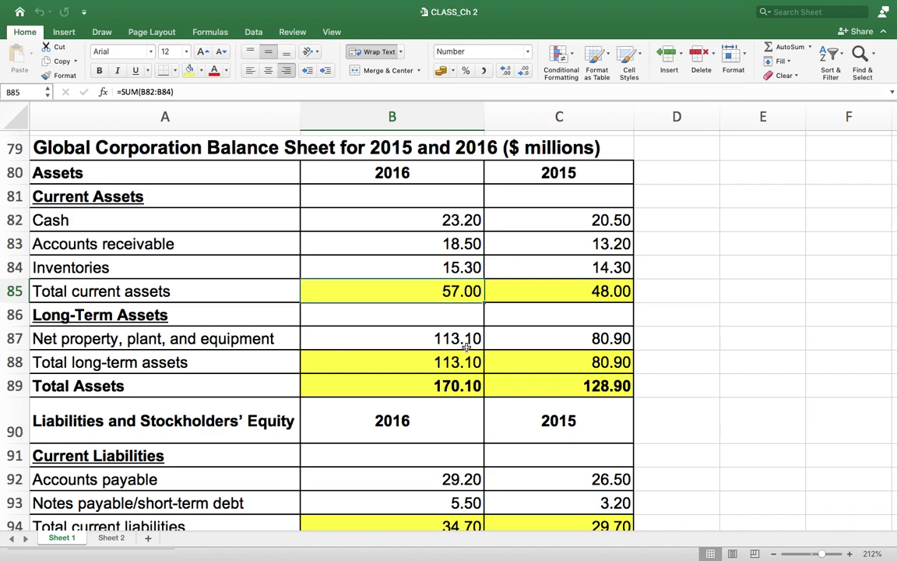
click(442, 338)
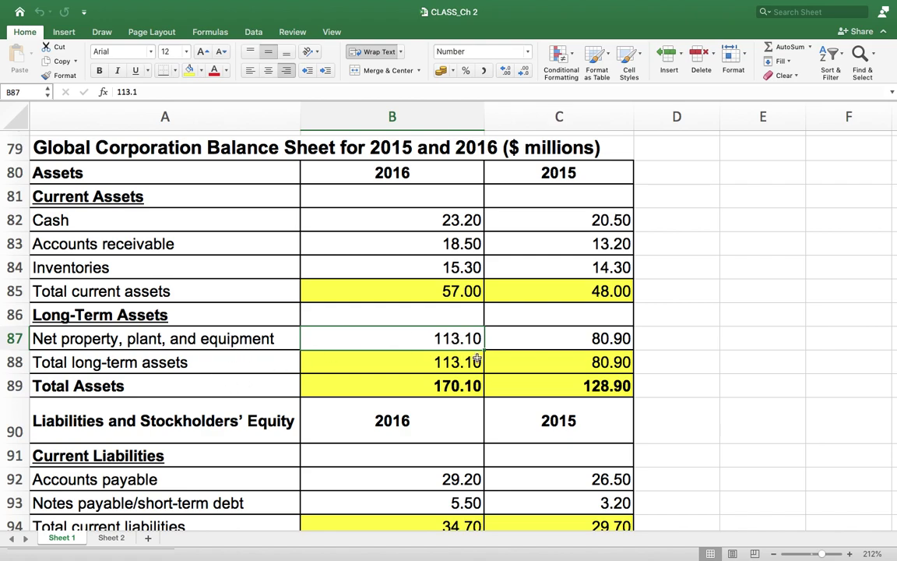
click(432, 364)
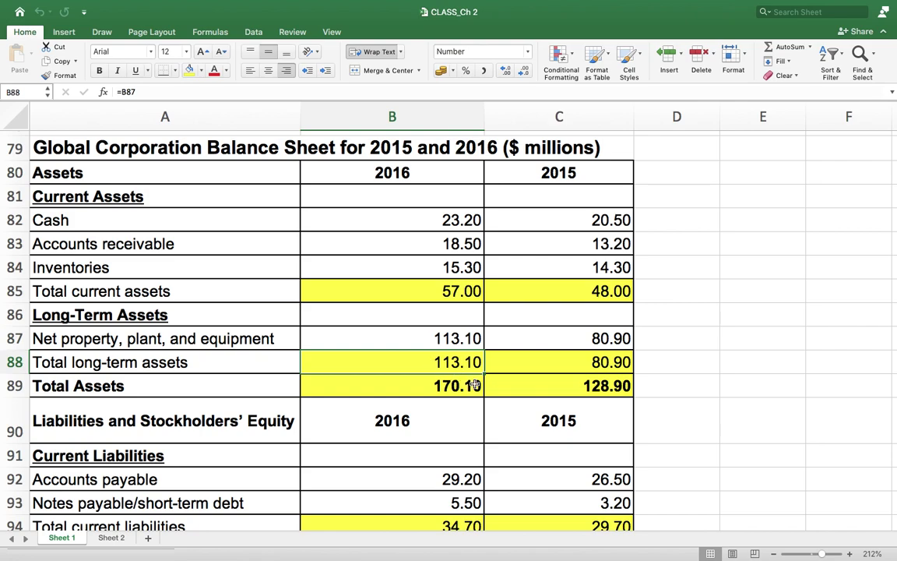
click(421, 387)
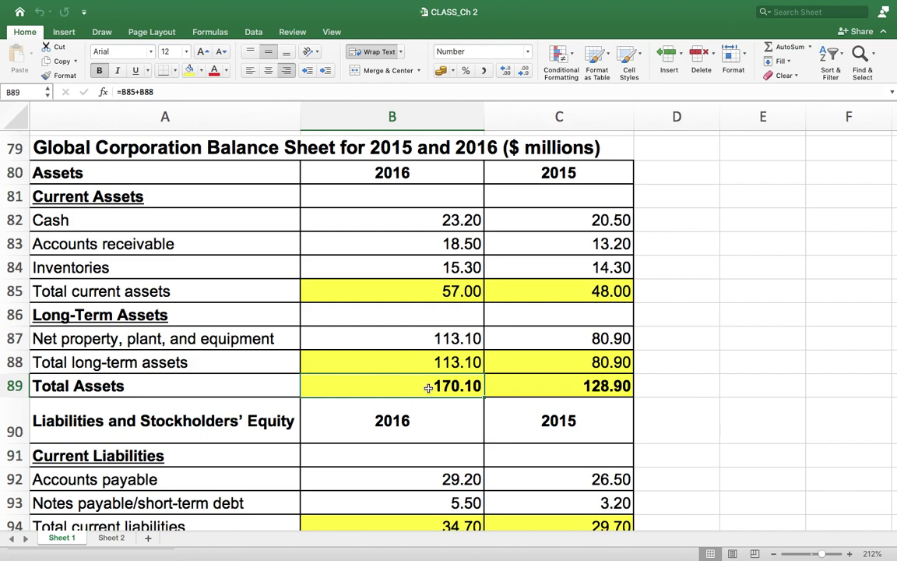
click(584, 384)
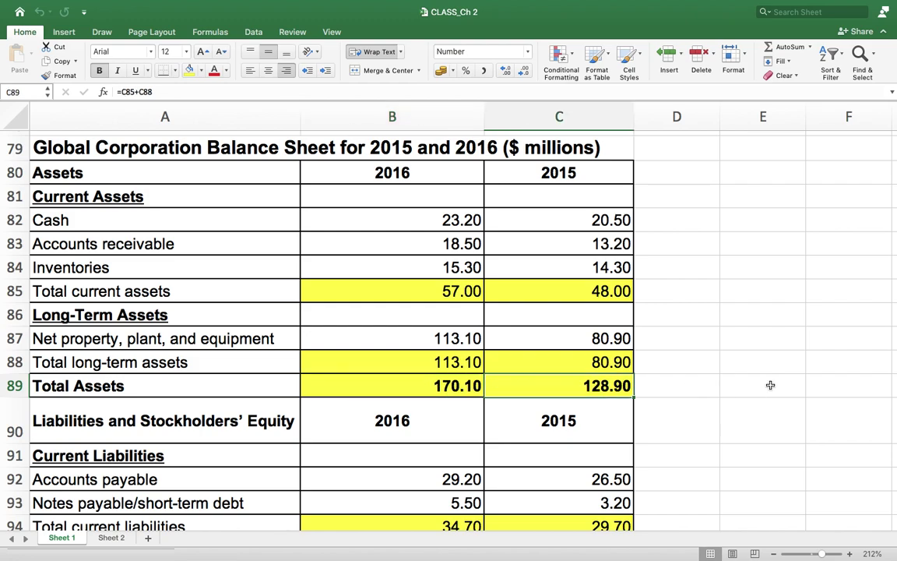
Step: Review the liabilities section of the balance sheet, checking the 2016 entries and formulas from accounts payable to total liabilities
scroll(774, 395, down, 3)
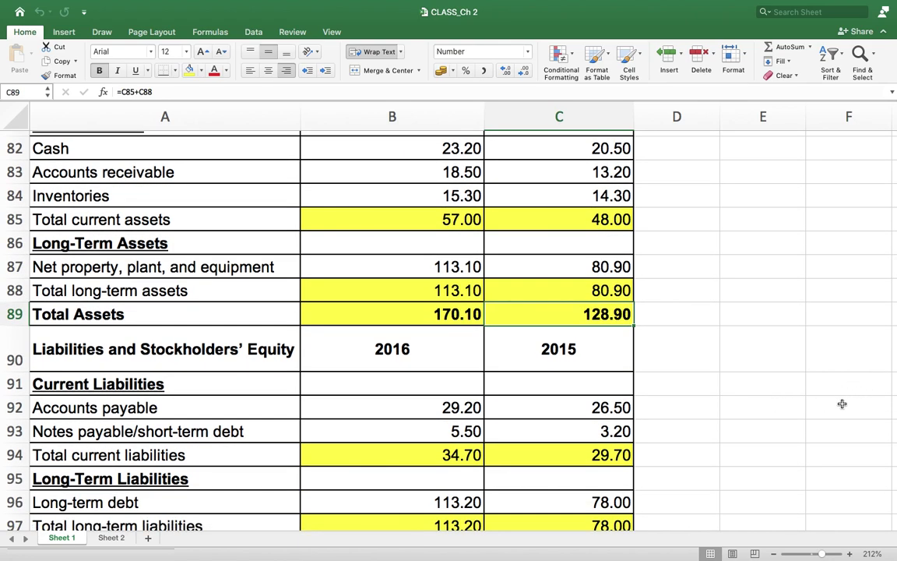
scroll(831, 407, down, 3)
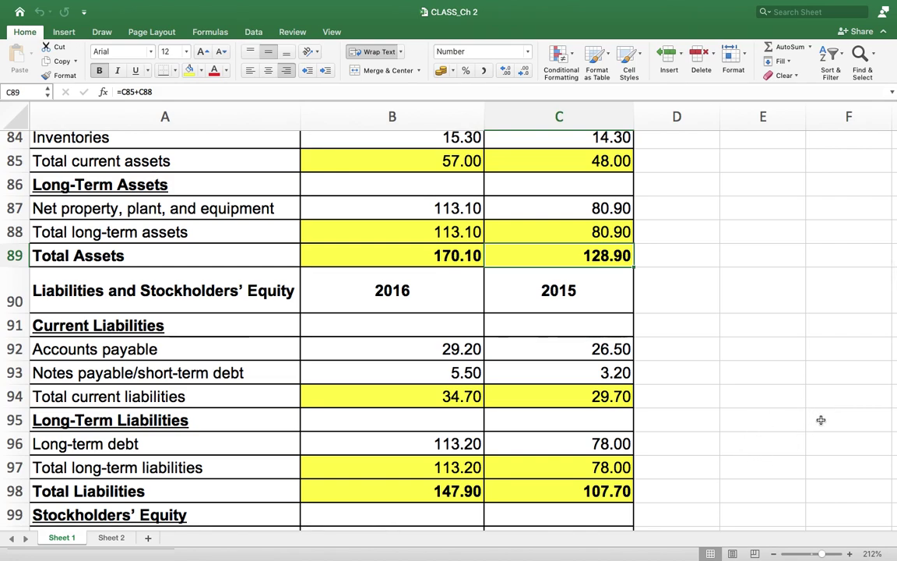
scroll(710, 377, down, 5)
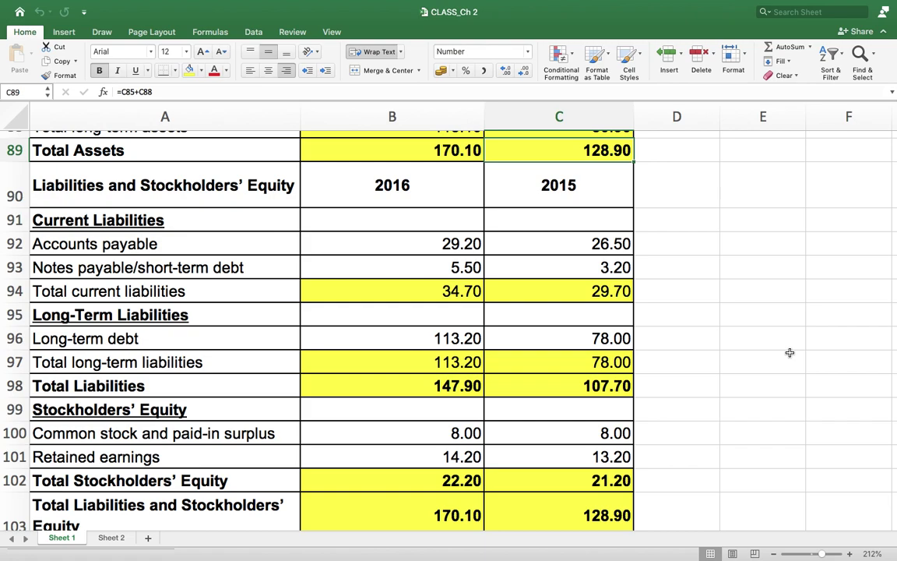
click(458, 244)
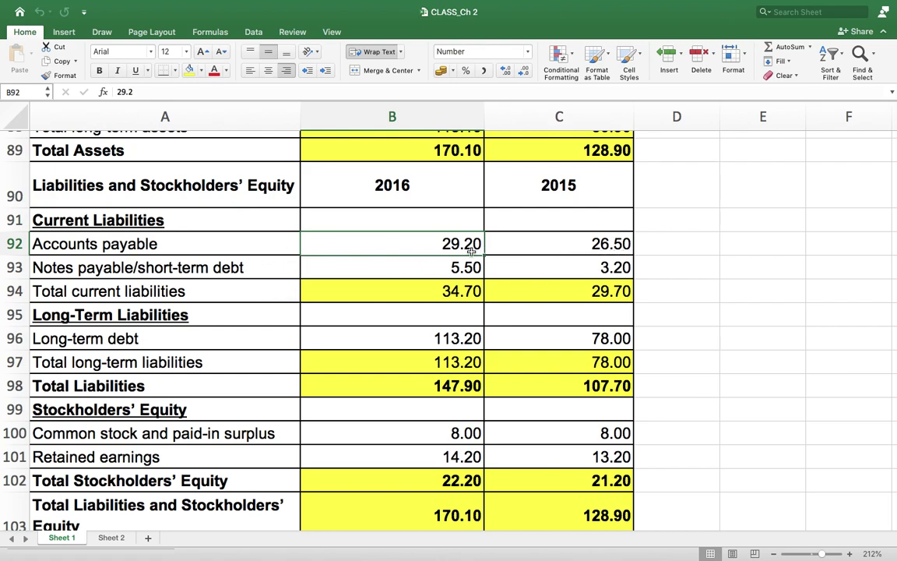
click(216, 292)
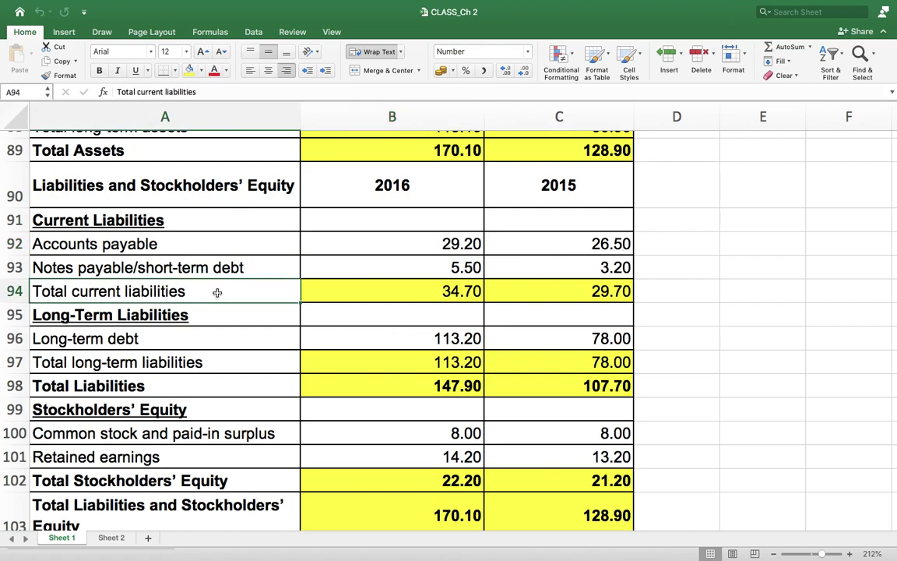
click(383, 287)
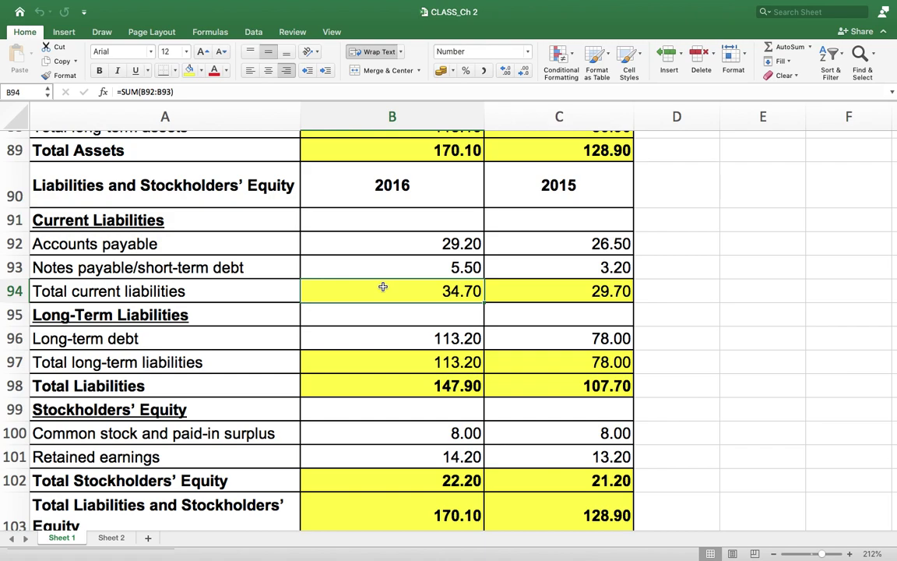
key(Down)
key(Down)
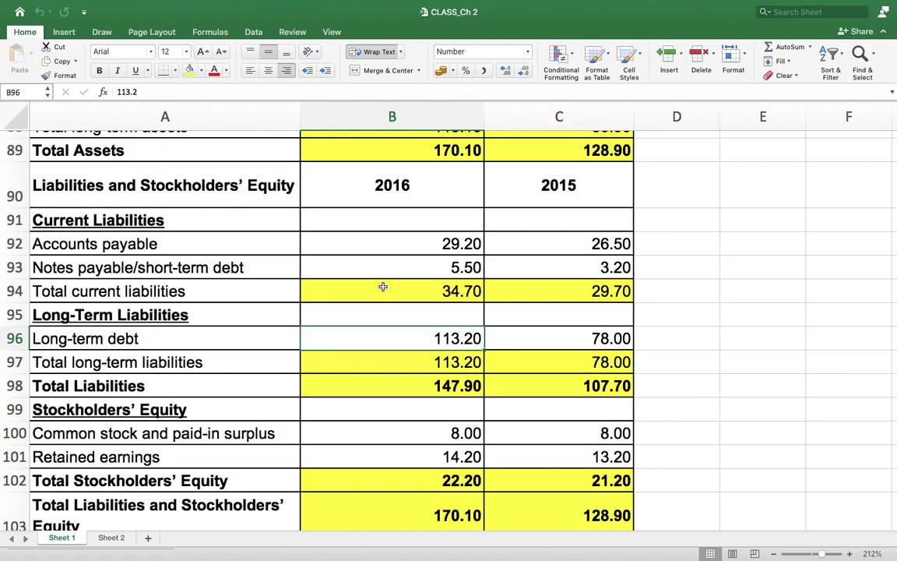
key(Down)
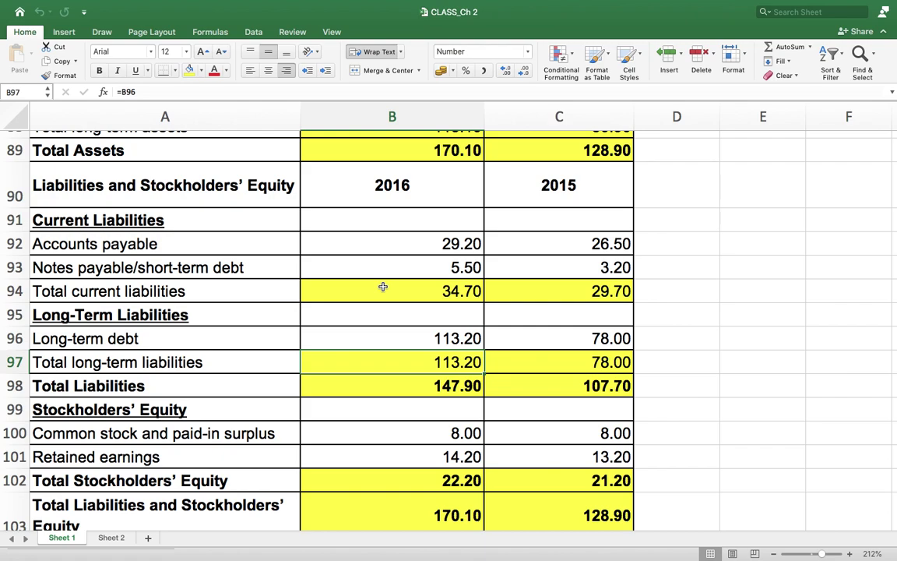
key(Down)
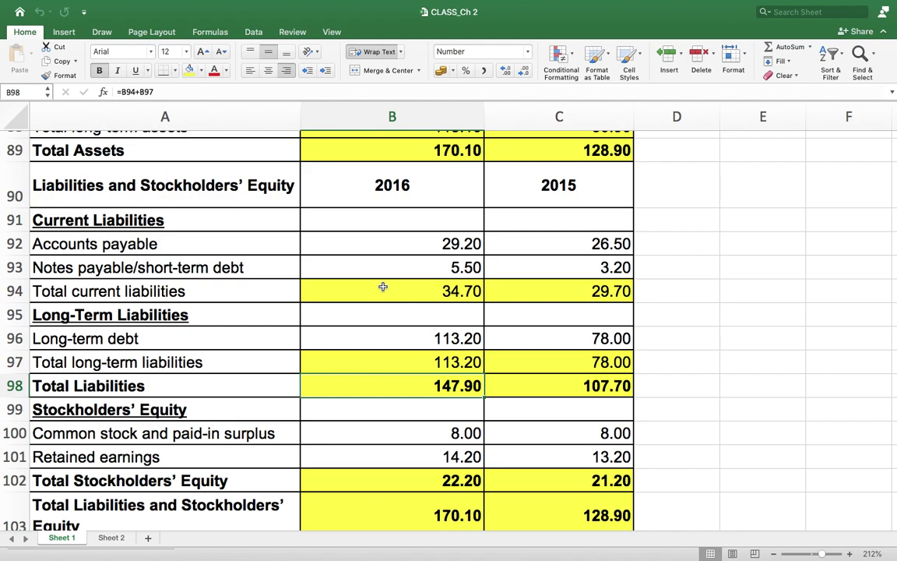
Step: Replace the 2016 retained earnings in B101 with the formula =C101+(B119-B122), adding net income less dividends paid to 2015 retained earnings
scroll(320, 343, down, 4)
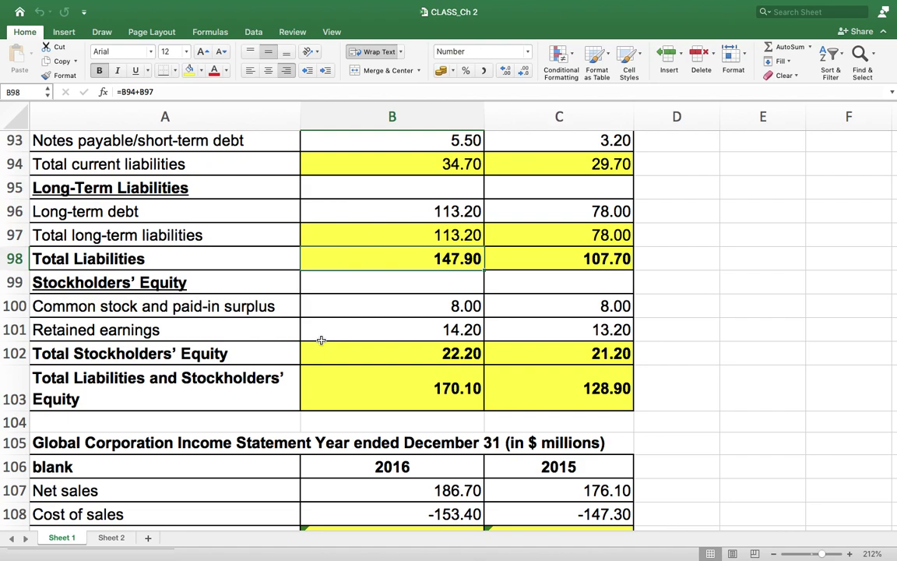
click(455, 333)
click(607, 330)
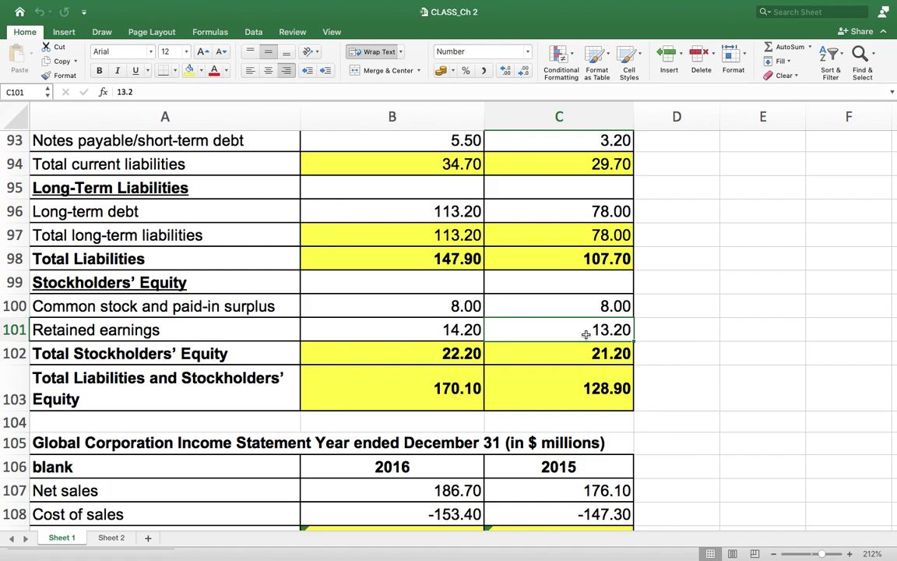
click(436, 328)
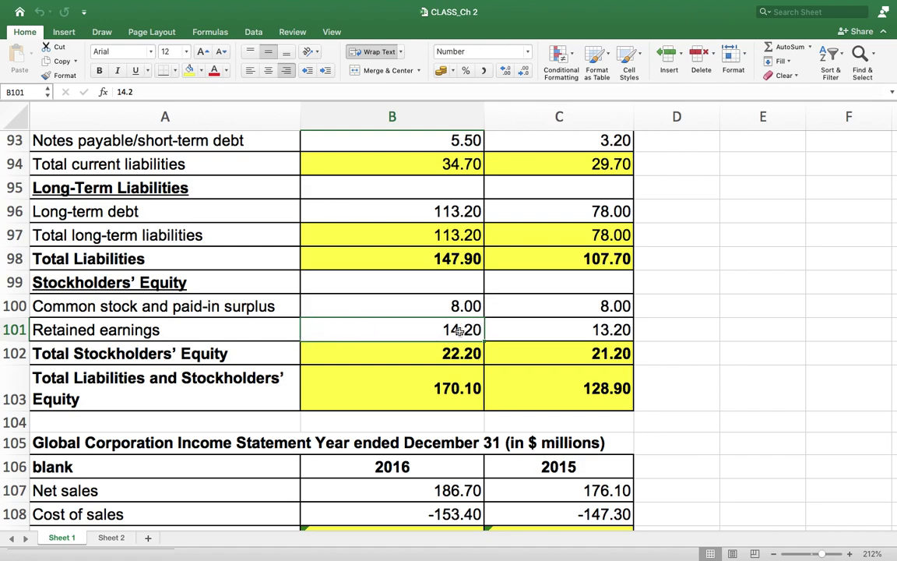
text(=)
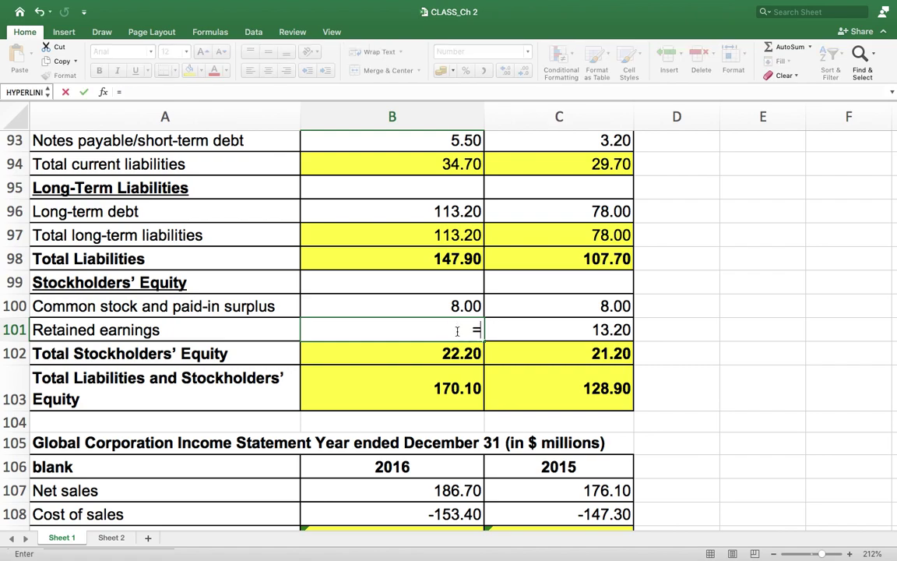
click(583, 327)
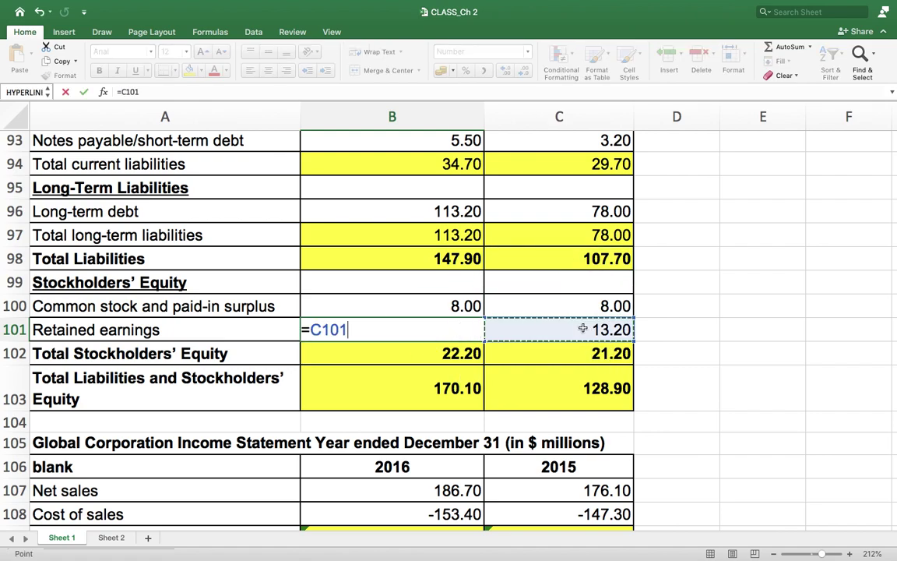
text(+)
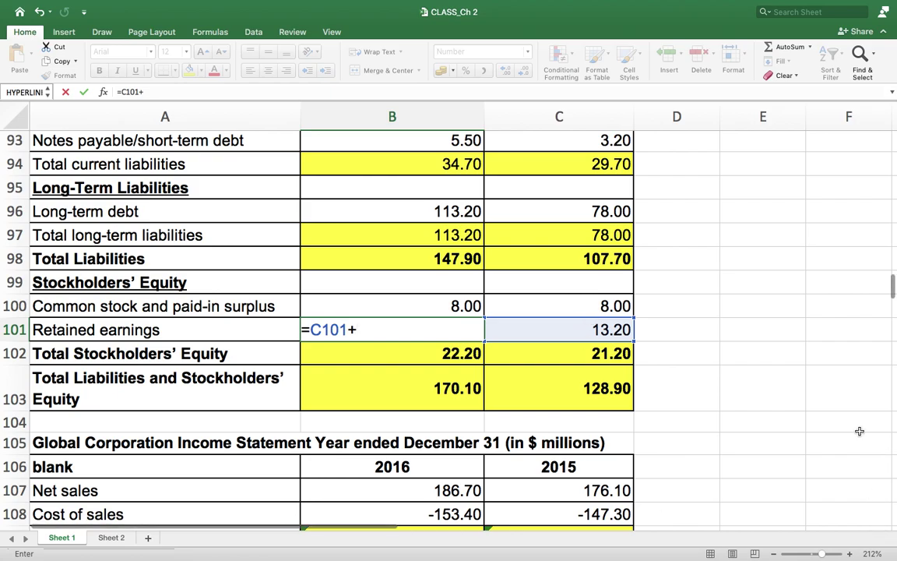
scroll(769, 387, down, 6)
scroll(768, 388, down, 1)
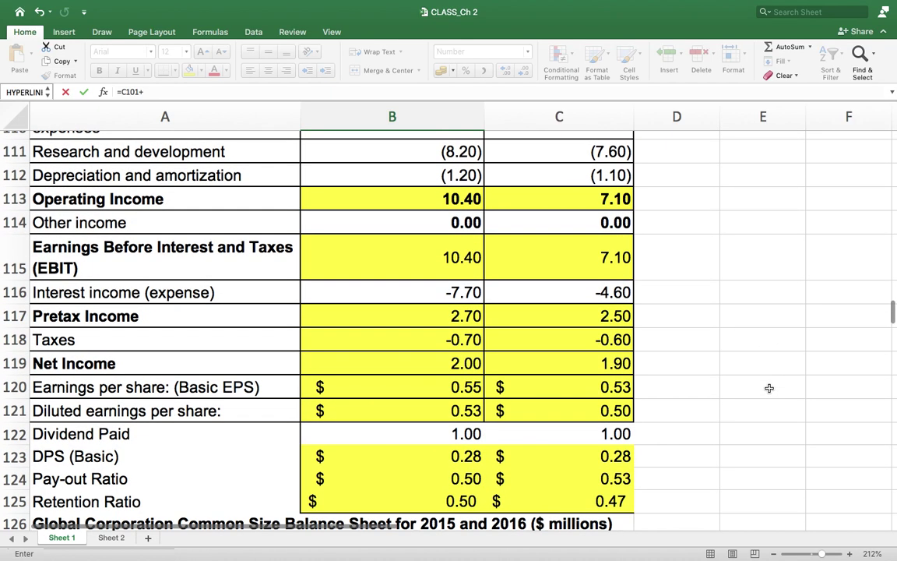
scroll(769, 388, down, 2)
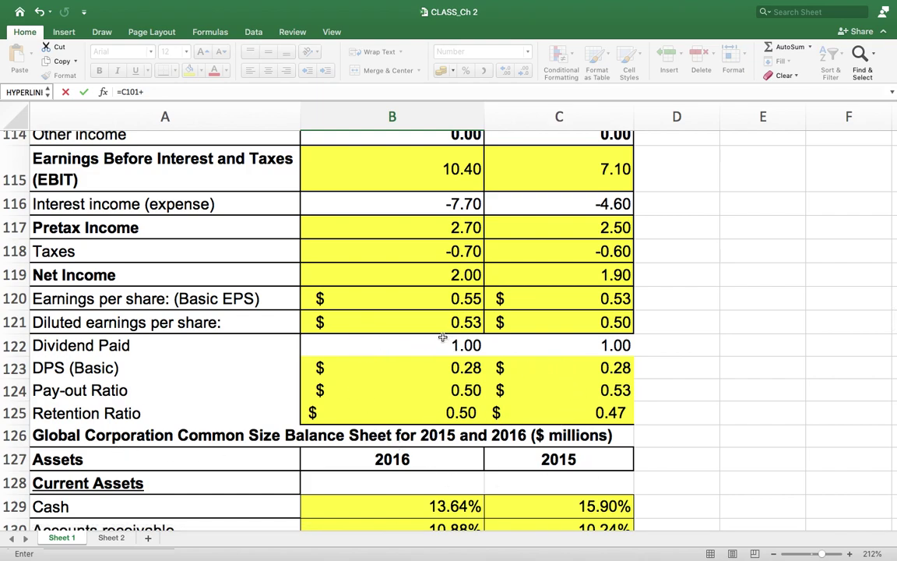
click(440, 272)
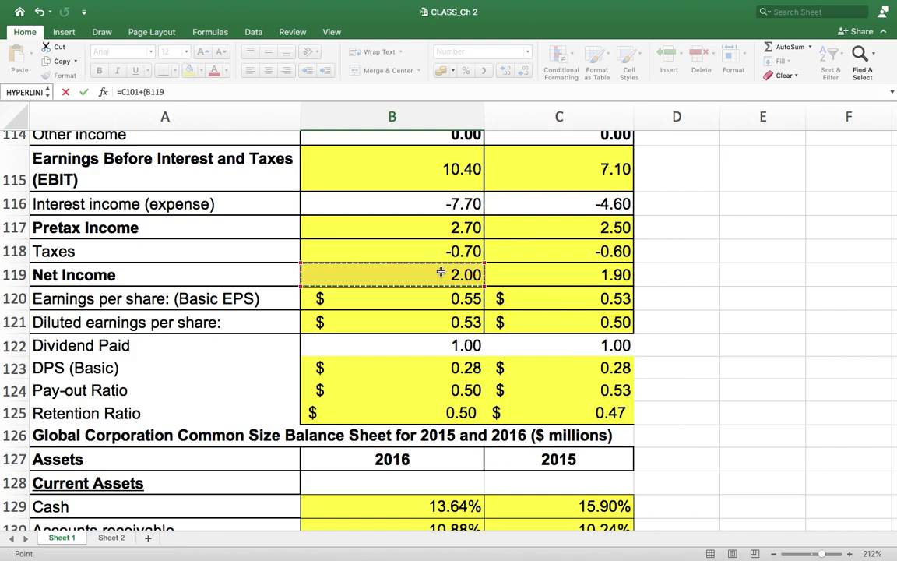
text(-)
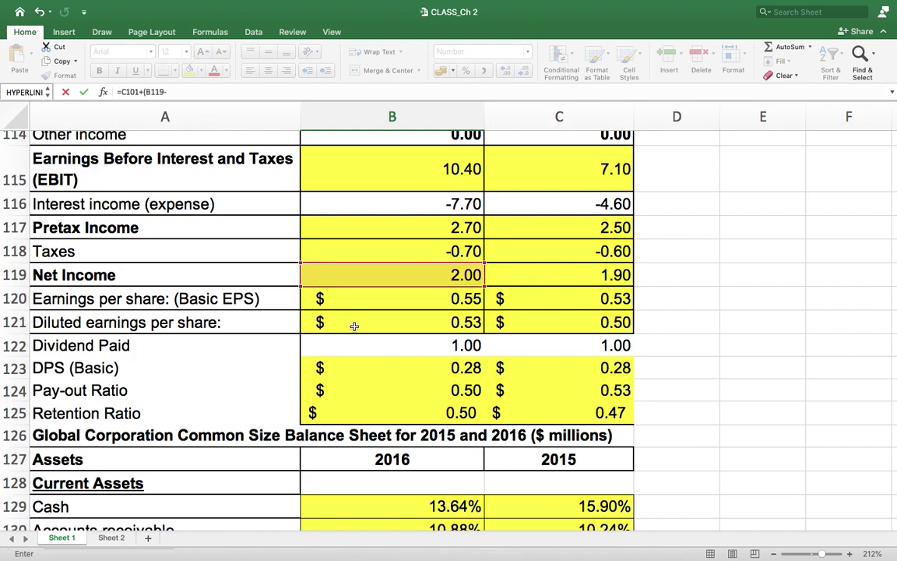
click(470, 345)
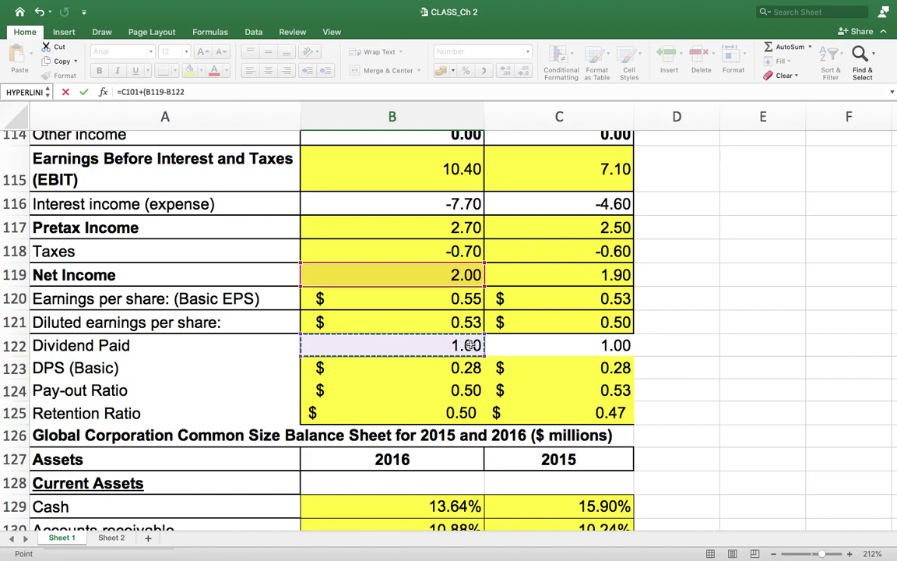
text())
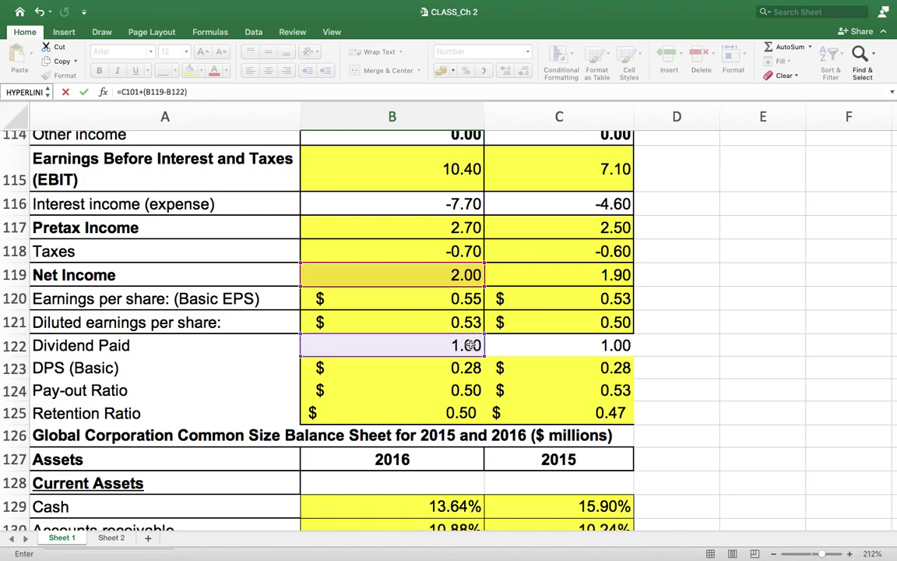
key(Return)
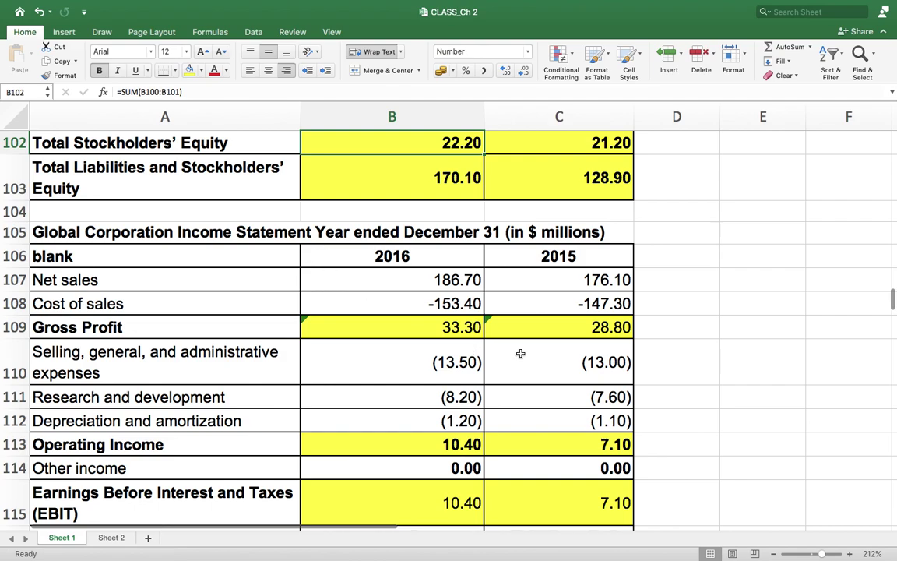
scroll(520, 354, up, 4)
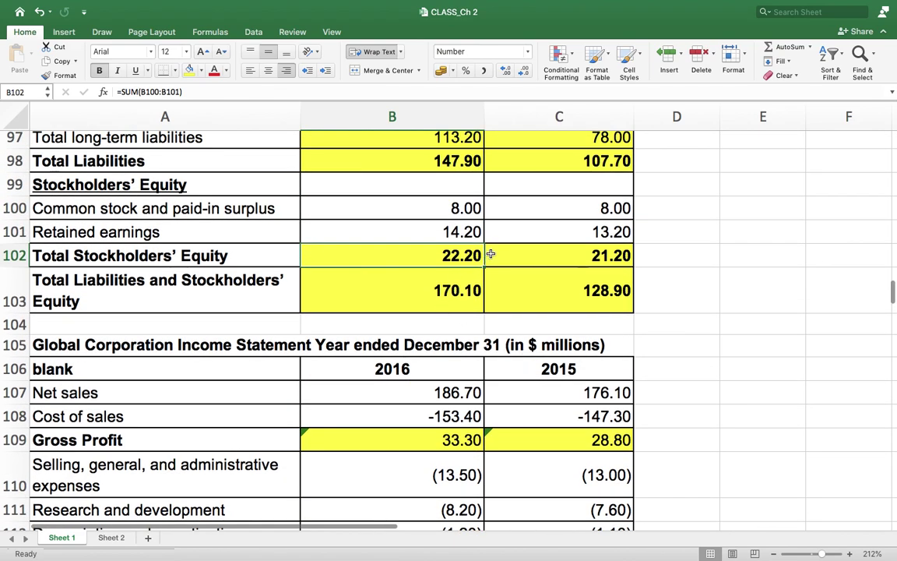
Step: Fill the 2016 retained earnings cell B101 with yellow to mark it as a calculated value
click(466, 231)
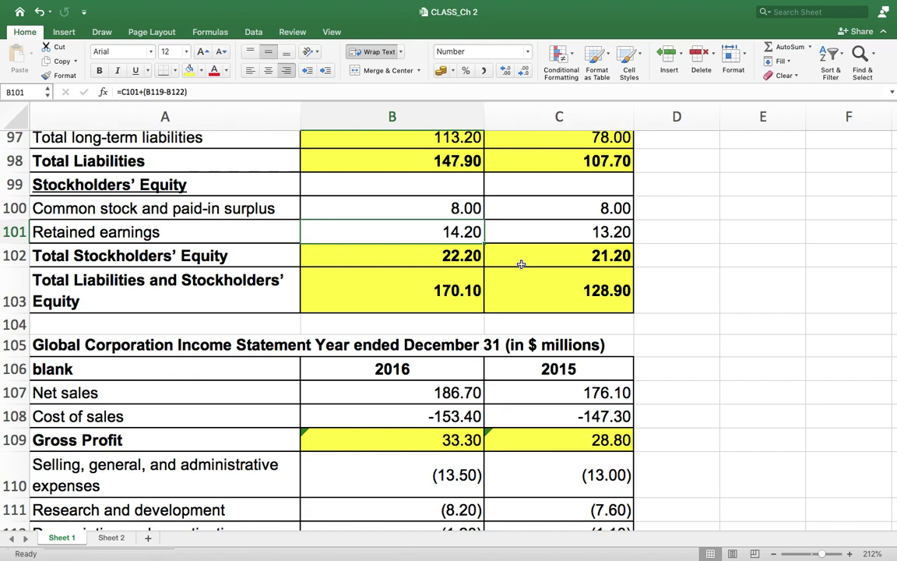
key(Right)
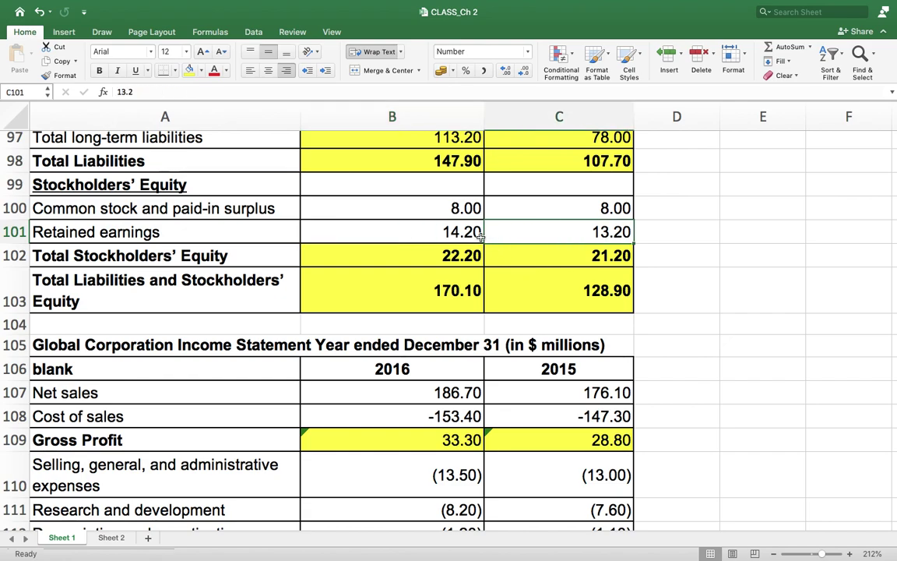
key(Left)
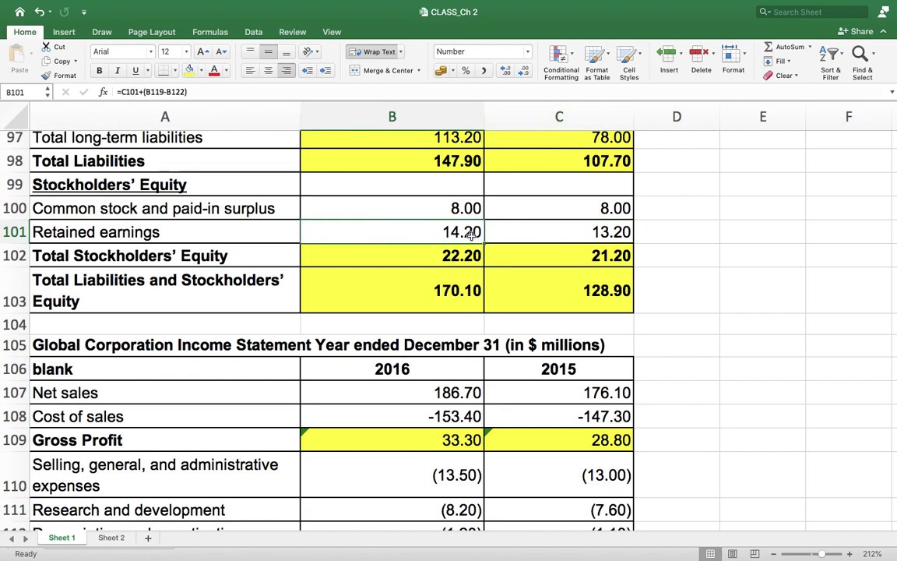
click(188, 72)
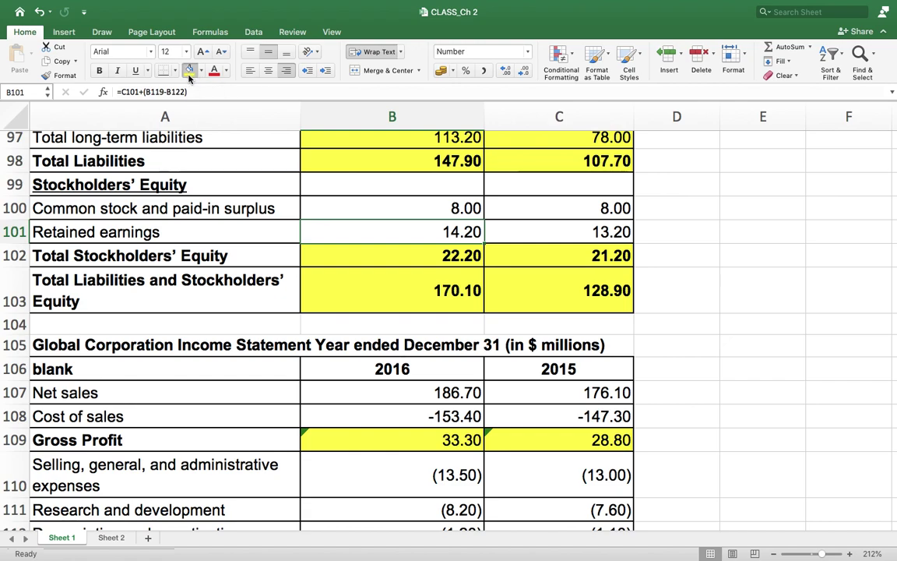
click(687, 274)
Step: Check the retained earnings entries for both years, and compare 2016 total assets with the total liabilities and stockholders' equity formula
click(601, 226)
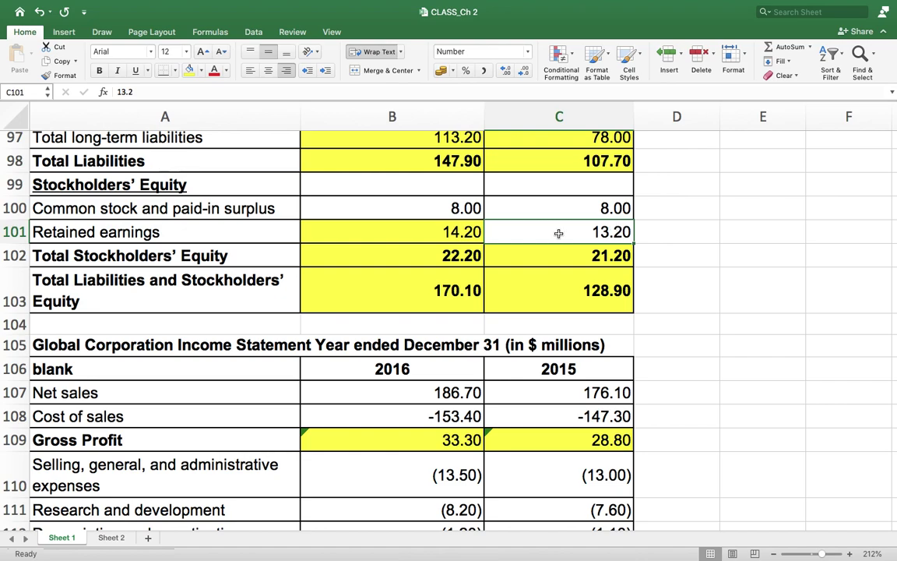
click(459, 232)
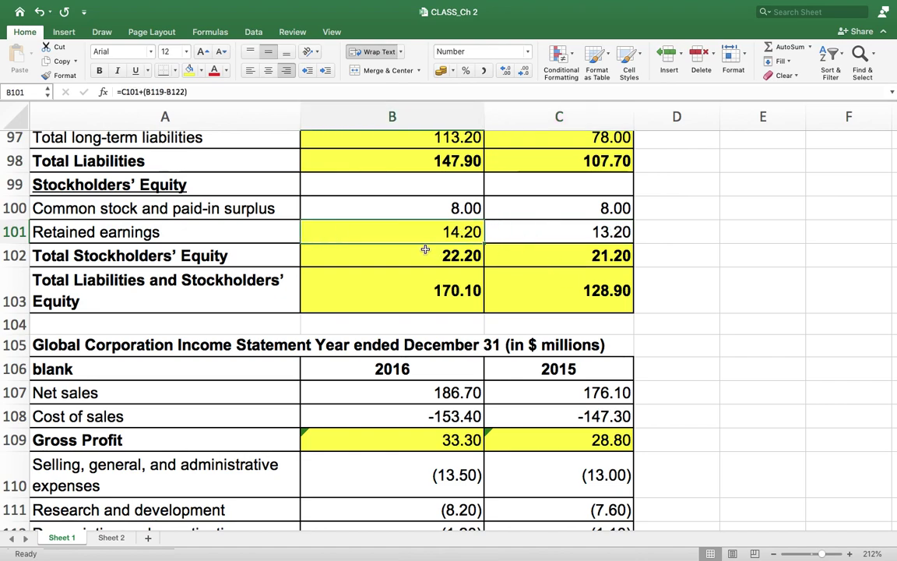
scroll(482, 251, up, 5)
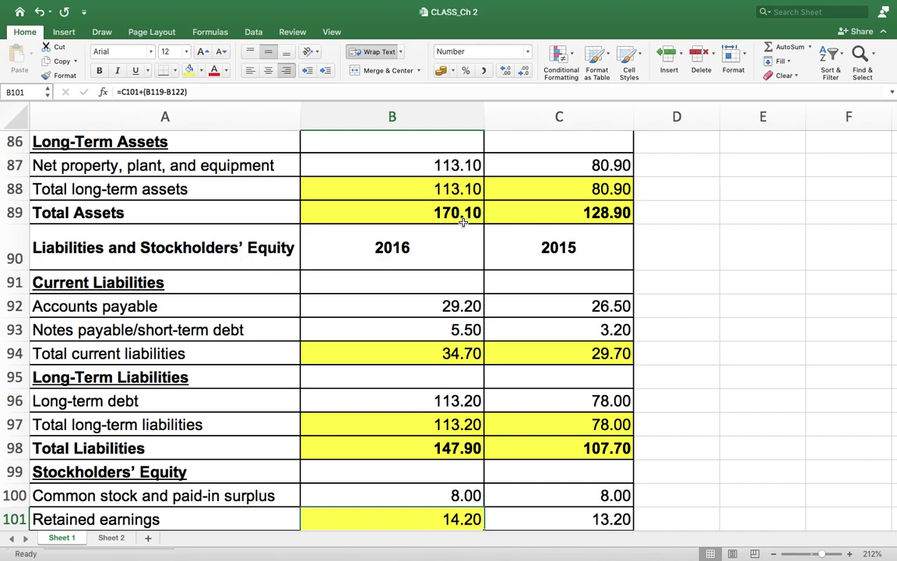
scroll(477, 223, down, 5)
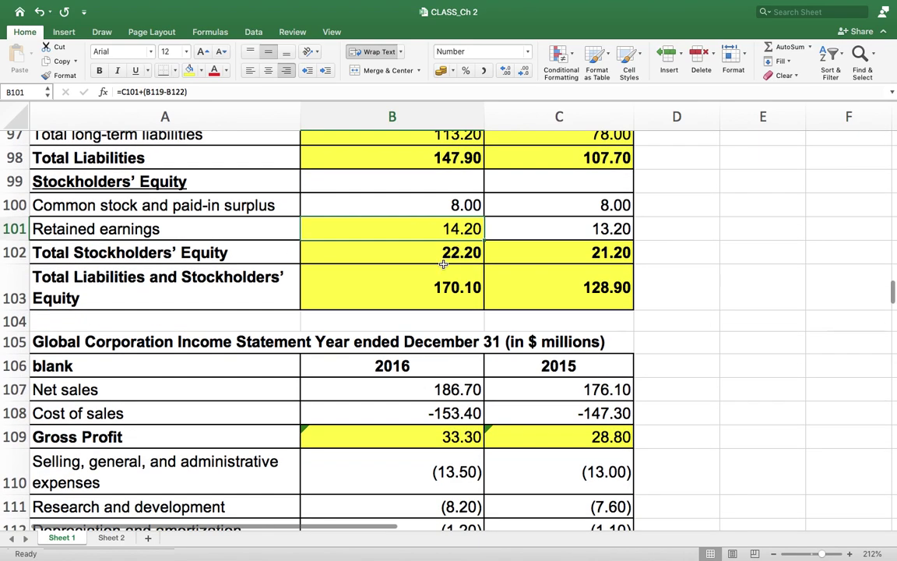
click(441, 283)
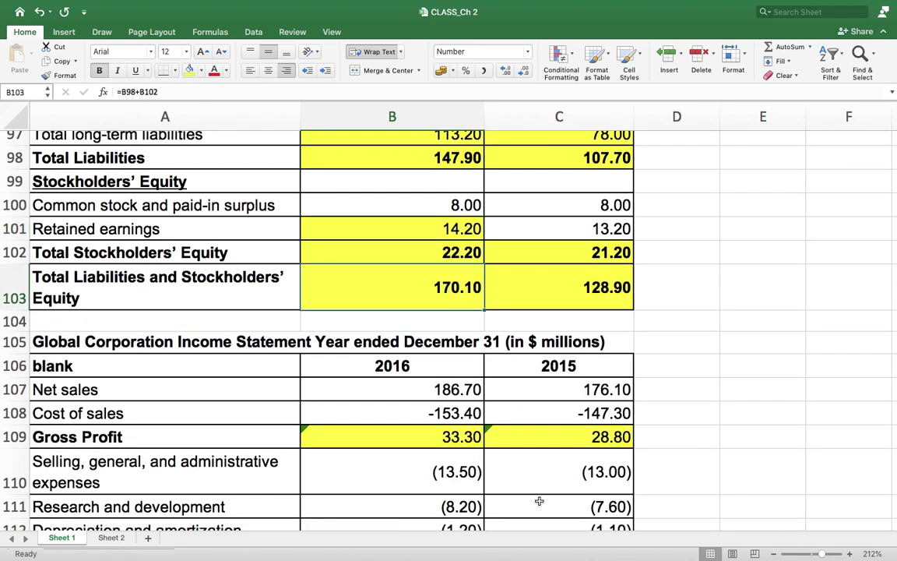